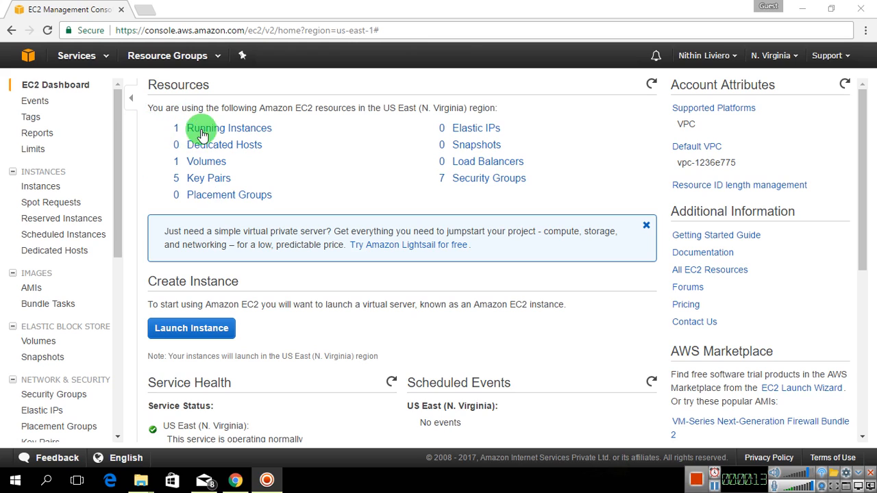
Open the list of running EC2 instances and copy the IPv4 public IP of the t2.micro instance
{"action": "left_click", "coordinate": [220, 128]}
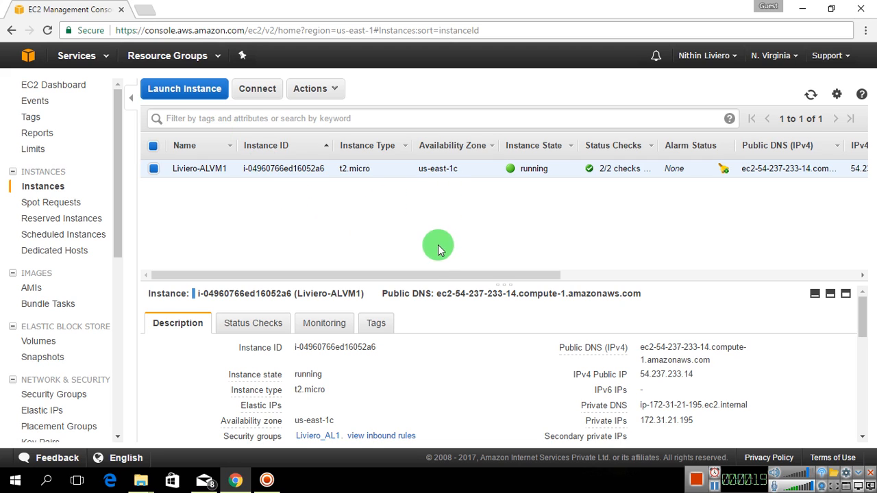
{"action": "left_click_drag", "start_coordinate": [432, 277], "coordinate": [491, 278]}
{"action": "left_click_drag", "start_coordinate": [694, 375], "coordinate": [642, 379]}
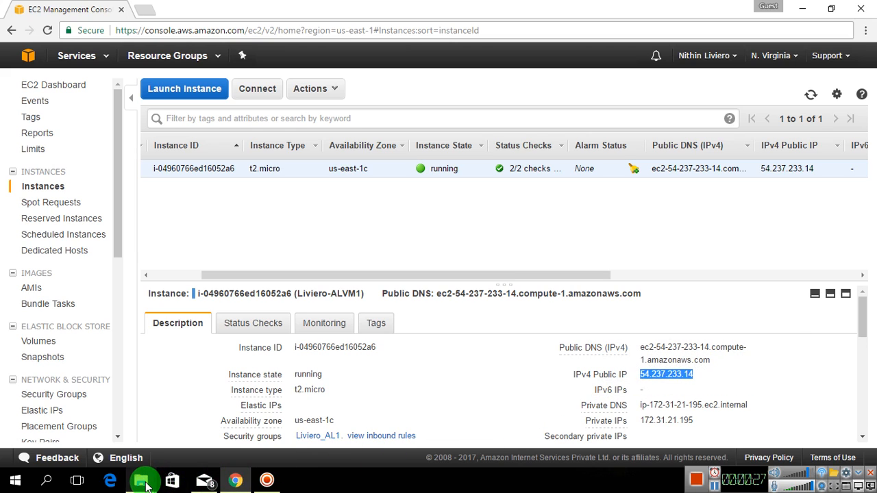
Launch putty from the AWS Tutorial folder and set the session's host name to 54.237.233.14
{"action": "mouse_move", "coordinate": [144, 485]}
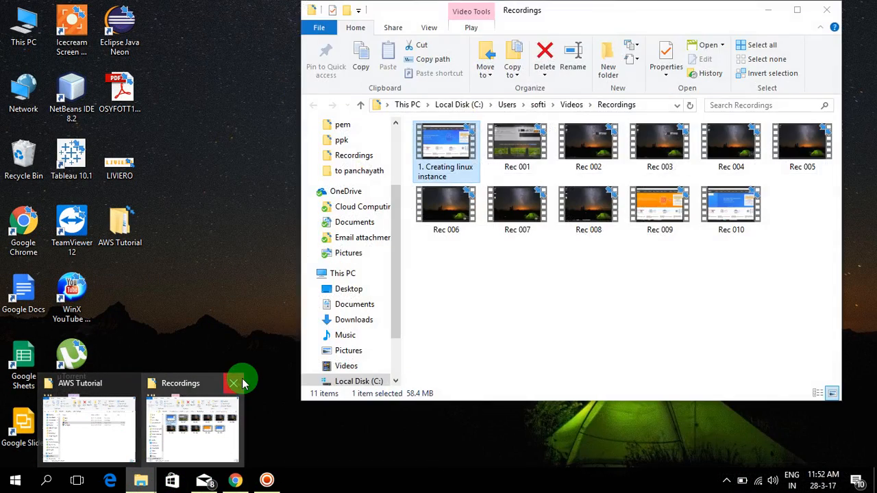
{"action": "left_click", "coordinate": [240, 383]}
{"action": "left_click", "coordinate": [137, 403]}
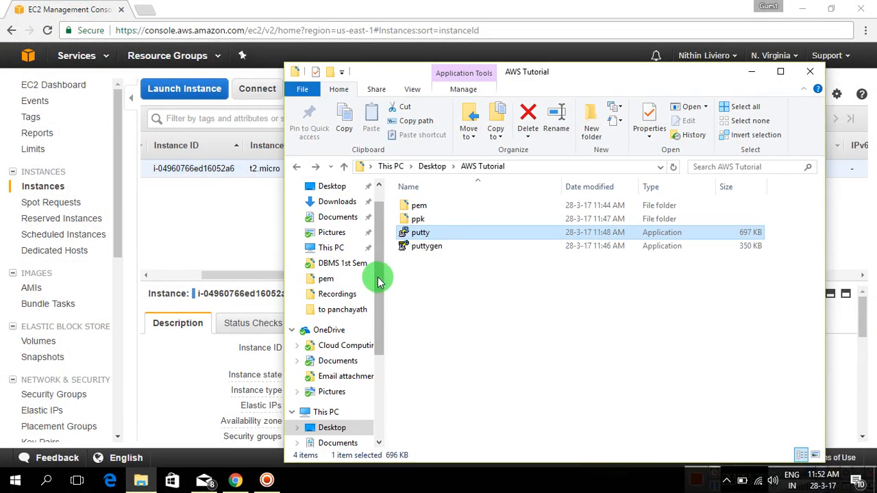
{"action": "double_click", "coordinate": [435, 234]}
{"action": "type", "text": "54.237.233.14"}
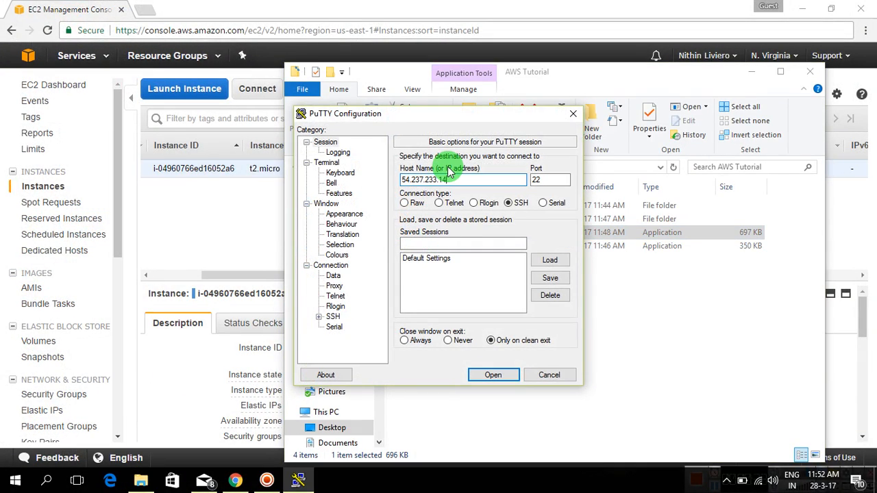
Choose the private key file in the AWS Tutorial folder for SSH authentication and open the connection
{"action": "left_click", "coordinate": [318, 317]}
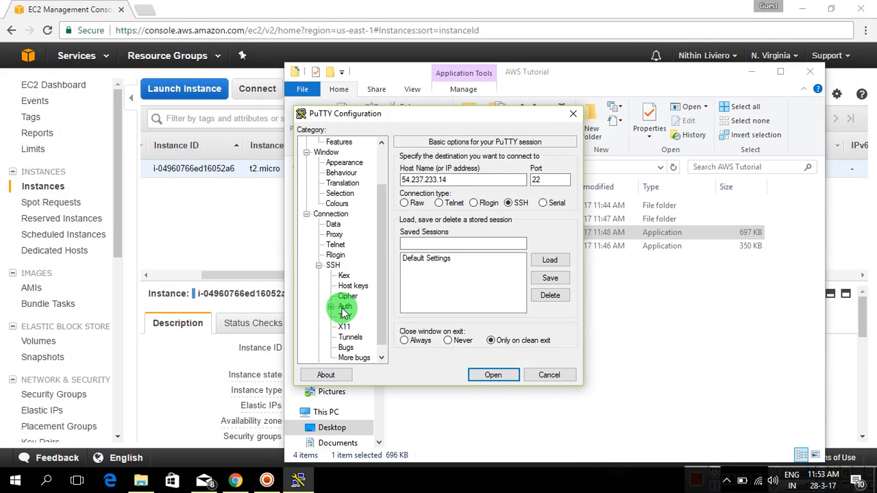
{"action": "left_click", "coordinate": [345, 310]}
{"action": "left_click", "coordinate": [543, 290]}
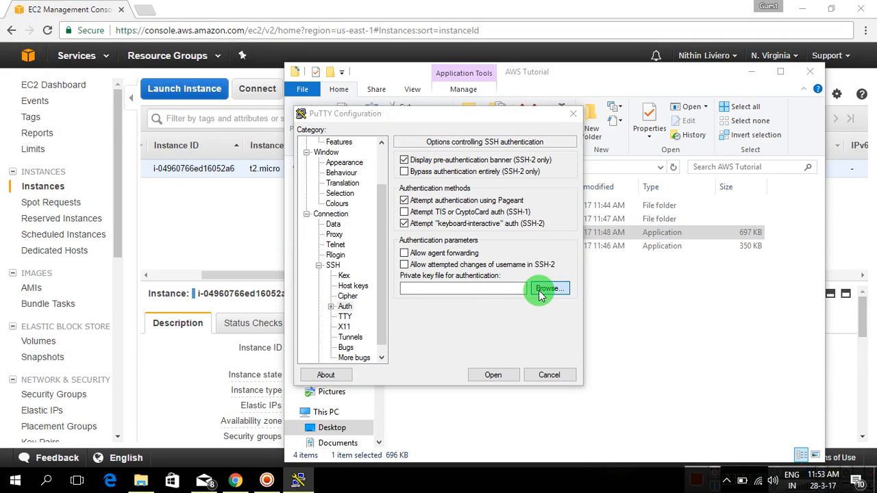
{"action": "double_click", "coordinate": [491, 214]}
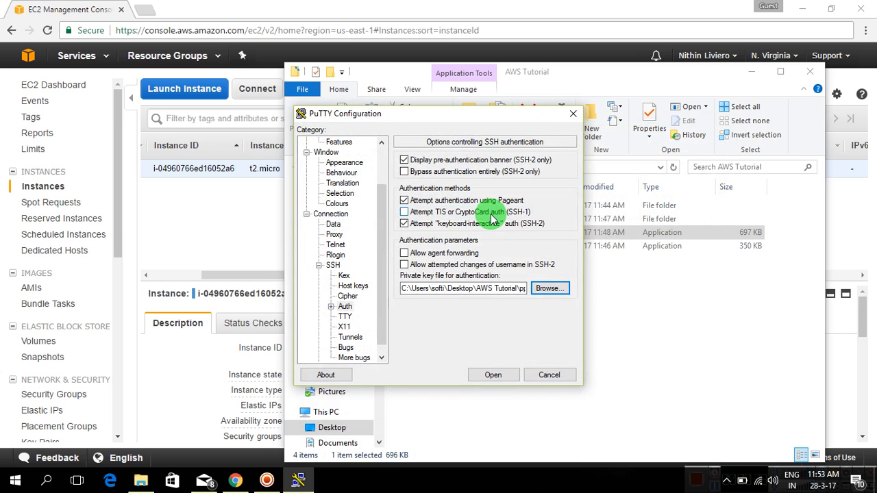
{"action": "left_click", "coordinate": [496, 378]}
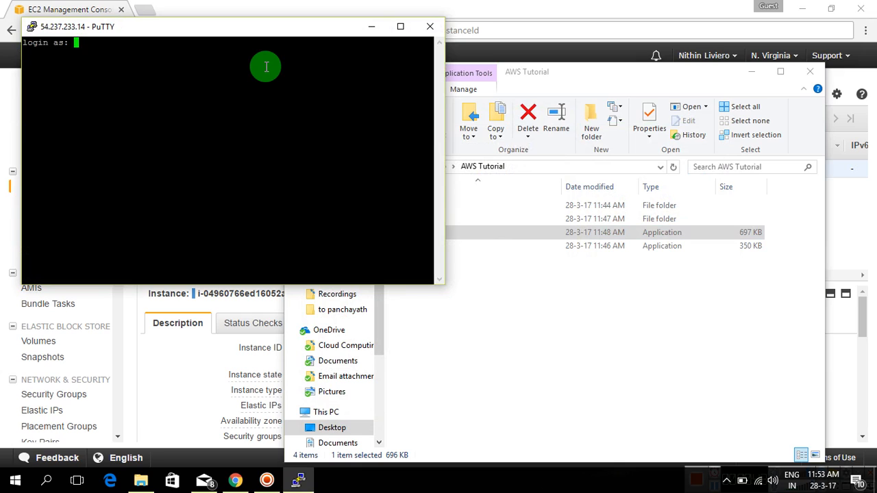
Log in to the SSH session as ec2-user
{"action": "type", "text": "ec2-user"}
{"action": "key", "text": "Return"}
{"action": "key", "text": "Return"}
{"action": "key", "text": "Return"}
{"action": "key", "text": "Return"}
Switch to the root shell with sudo su -
{"action": "type", "text": "sud"}
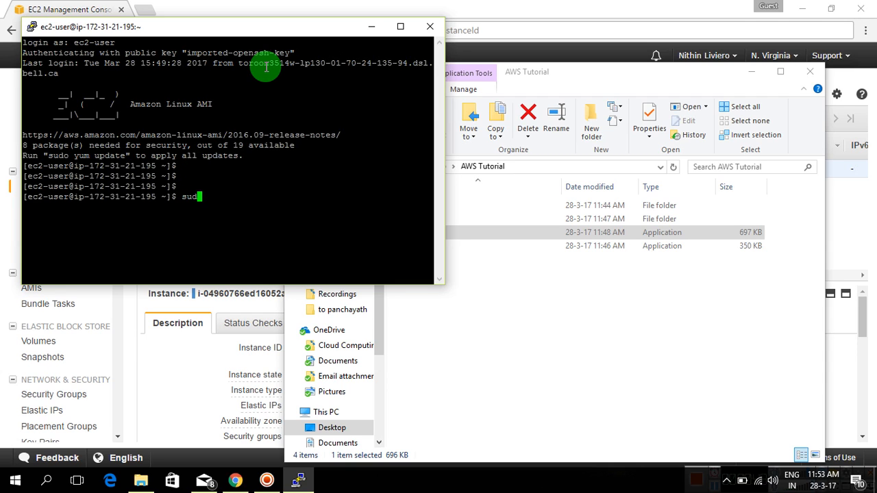
{"action": "type", "text": "o su -"}
{"action": "key", "text": "Return"}
{"action": "key", "text": "Return"}
{"action": "key", "text": "Return"}
{"action": "key", "text": "Return"}
{"action": "key", "text": "Return"}
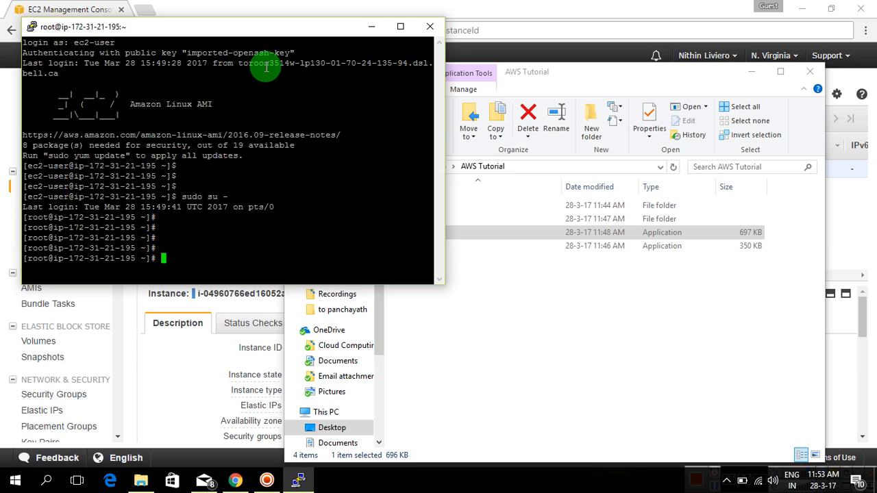
Exit the root shell, end the SSH session and return to the EC2 instances list
{"action": "type", "text": "xit"}
{"action": "key", "text": "Left"}
{"action": "key", "text": "Left"}
{"action": "key", "text": "Left"}
{"action": "type", "text": "e"}
{"action": "key", "text": "Return"}
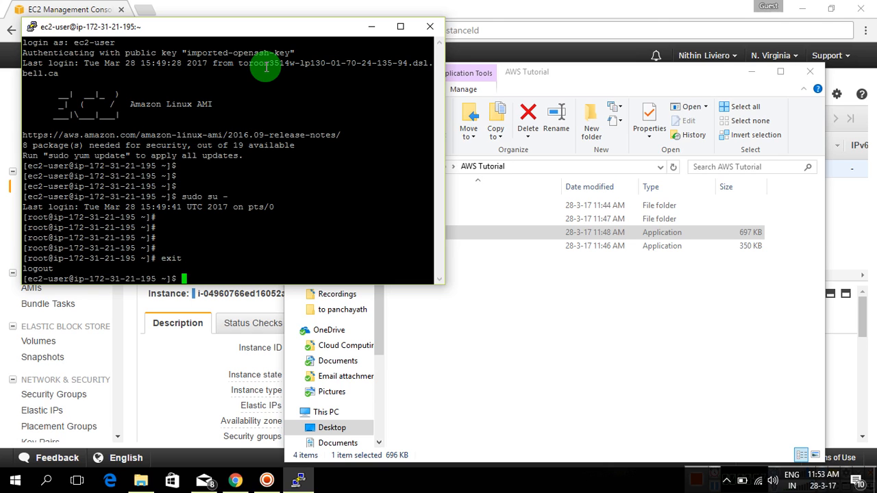
{"action": "type", "text": "exit"}
{"action": "key", "text": "Return"}
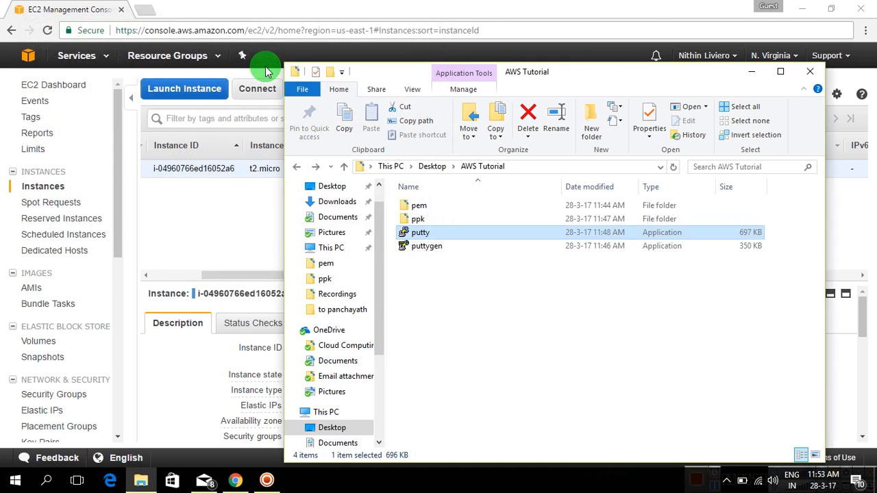
{"action": "left_click", "coordinate": [751, 72]}
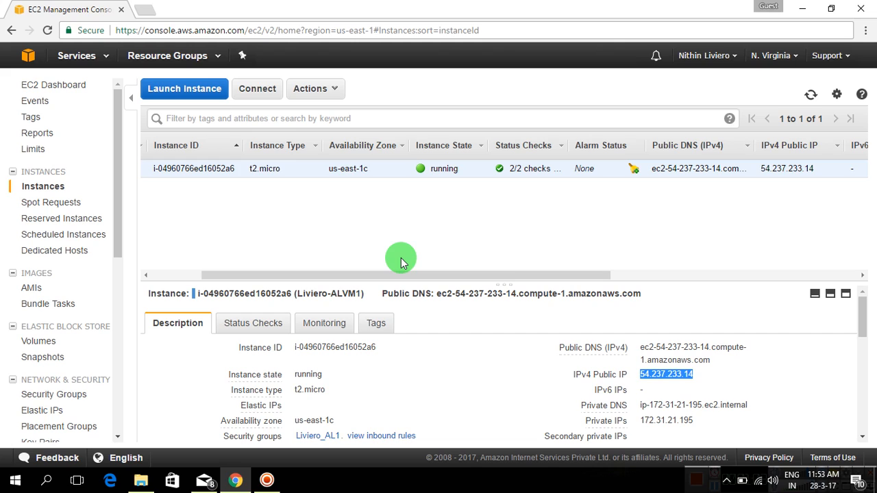
Enable termination protection for the running t2.micro instance
{"action": "right_click", "coordinate": [382, 171]}
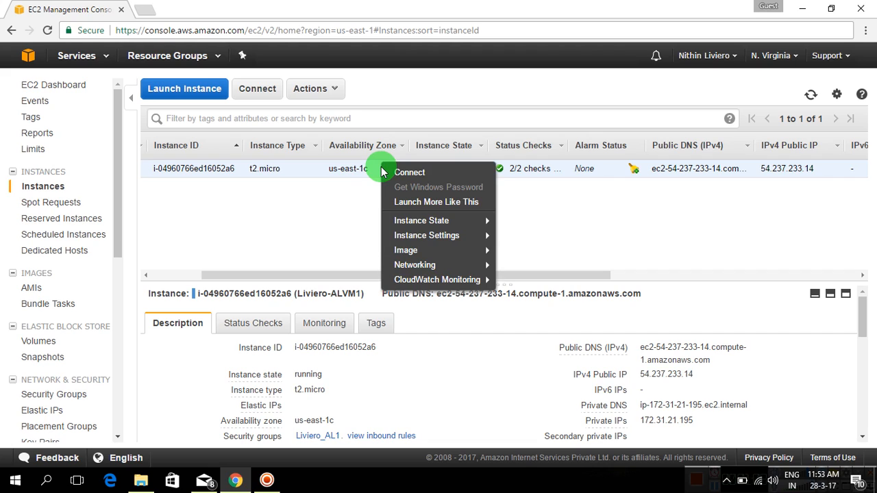
{"action": "mouse_move", "coordinate": [404, 220]}
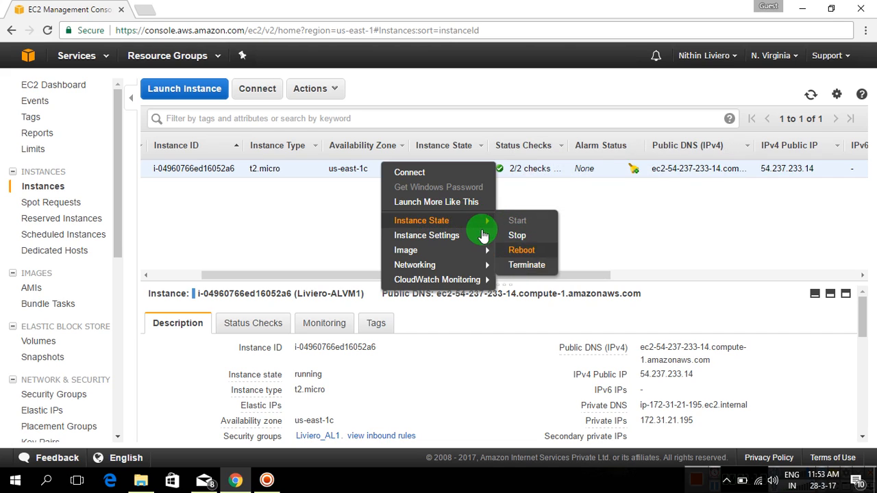
{"action": "mouse_move", "coordinate": [473, 236]}
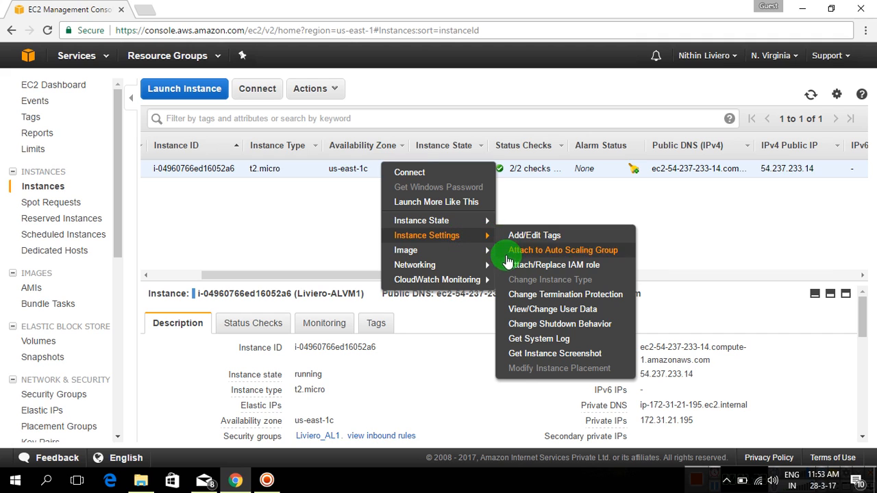
{"action": "left_click", "coordinate": [524, 299]}
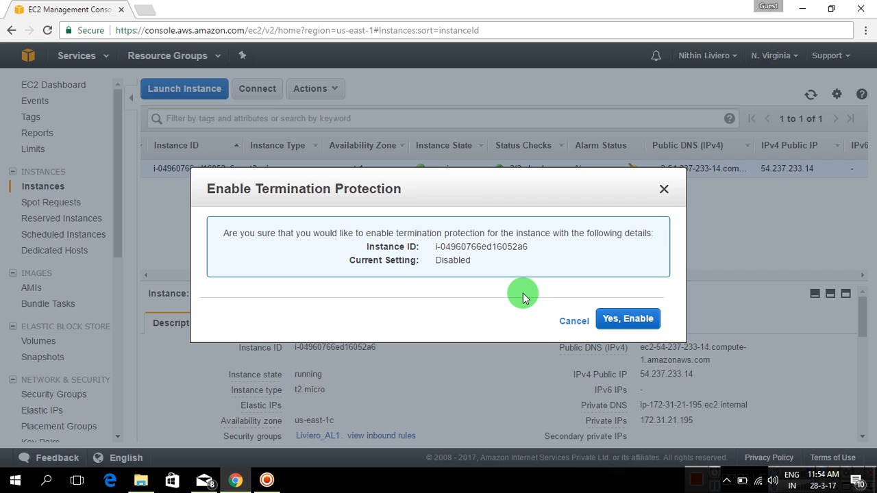
{"action": "left_click", "coordinate": [614, 322]}
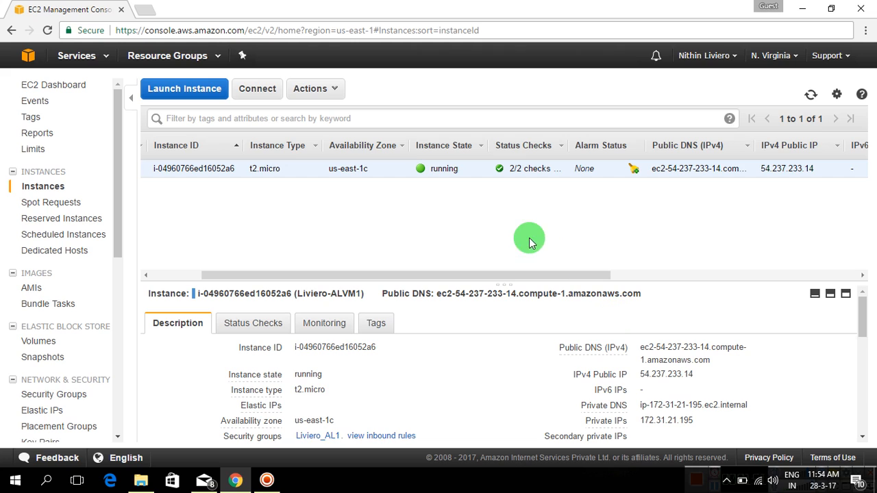
Examine what the Terminate Instances dialog allows for the protected instance, and close it
{"action": "right_click", "coordinate": [374, 171]}
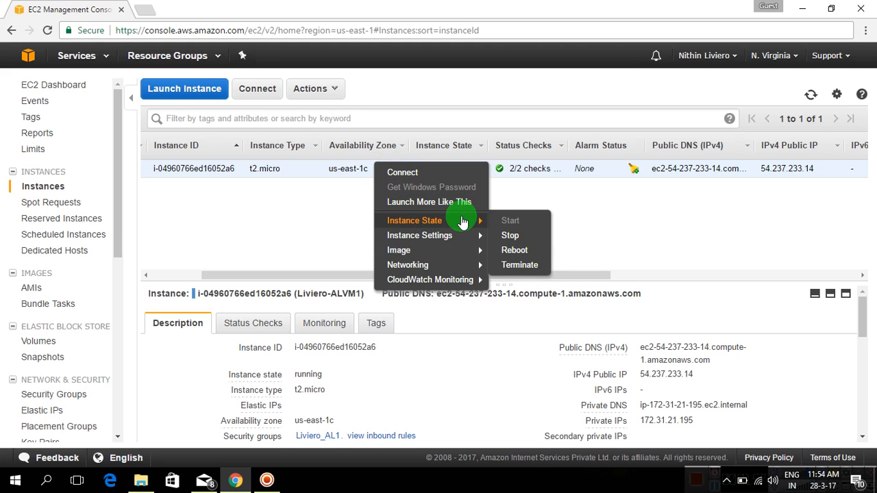
{"action": "left_click", "coordinate": [521, 266]}
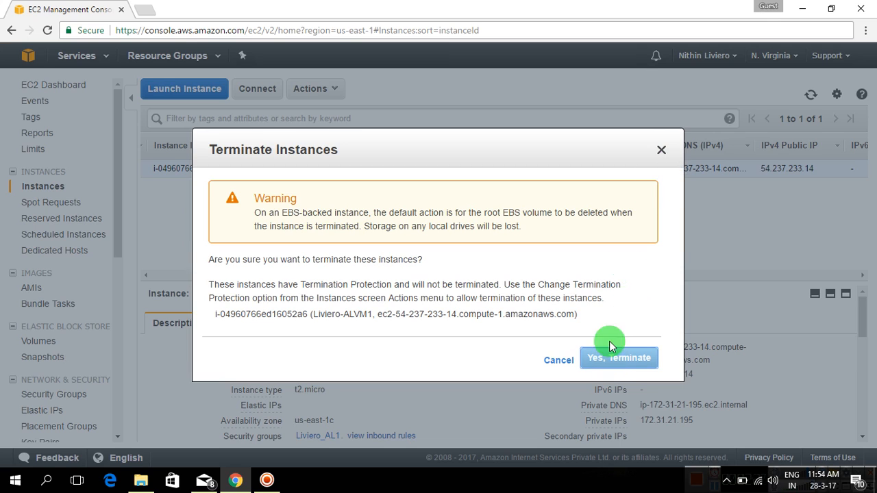
{"action": "left_click", "coordinate": [661, 149]}
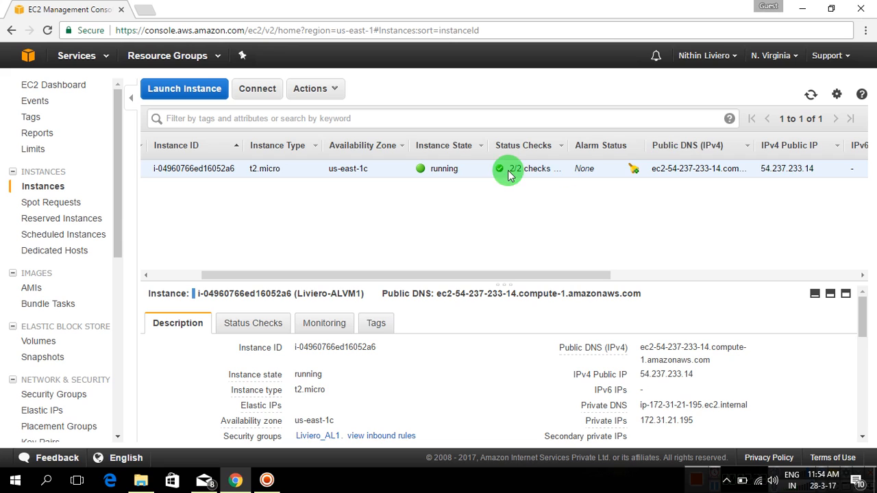
Disable termination protection for the t2.micro instance
{"action": "right_click", "coordinate": [480, 172]}
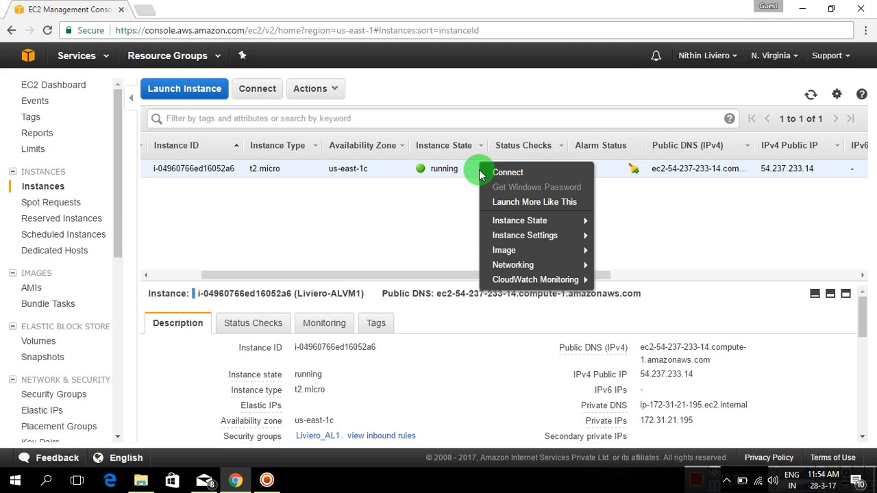
{"action": "mouse_move", "coordinate": [521, 235]}
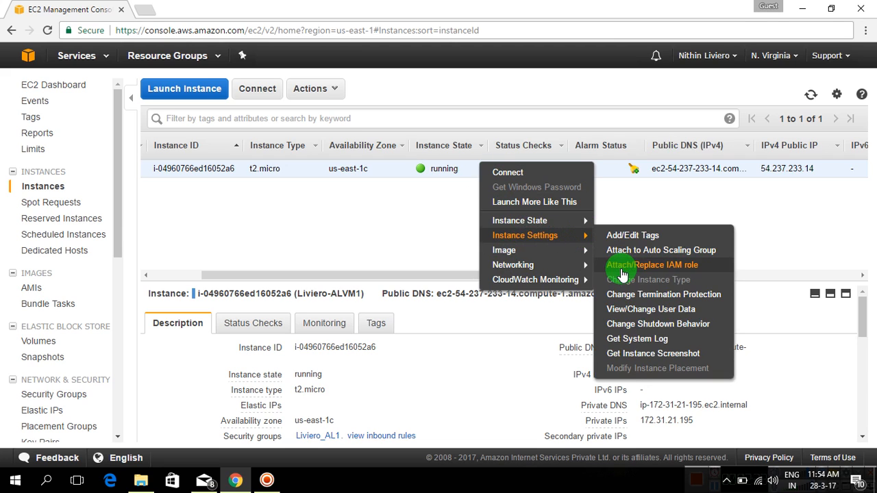
{"action": "left_click", "coordinate": [631, 297]}
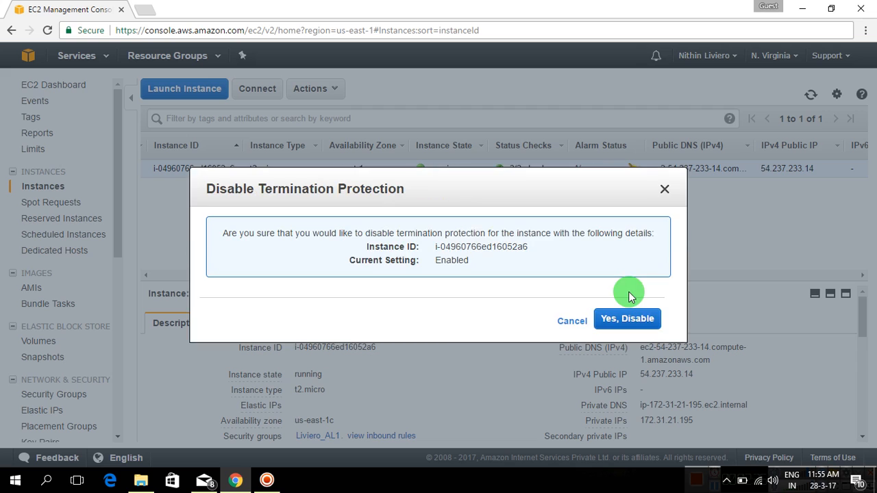
{"action": "left_click", "coordinate": [629, 318]}
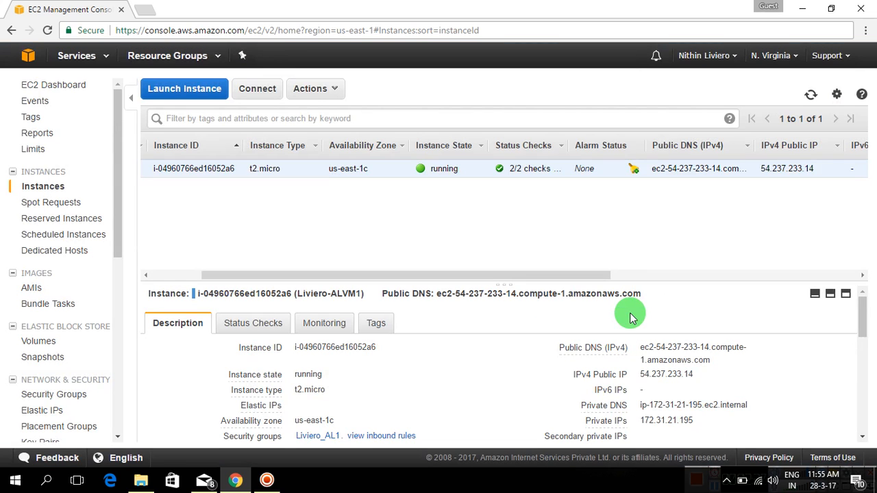
Review the Terminate Instances warning for the unprotected instance and dismiss it without terminating
{"action": "right_click", "coordinate": [392, 178]}
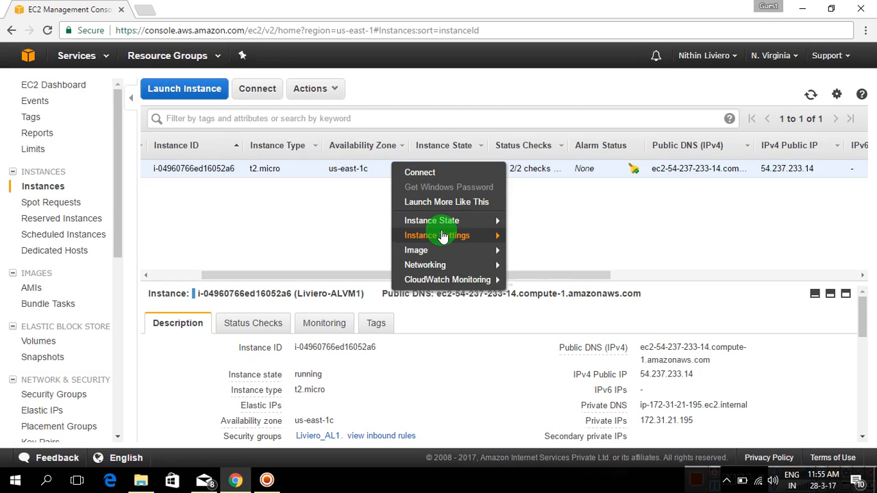
{"action": "mouse_move", "coordinate": [446, 220]}
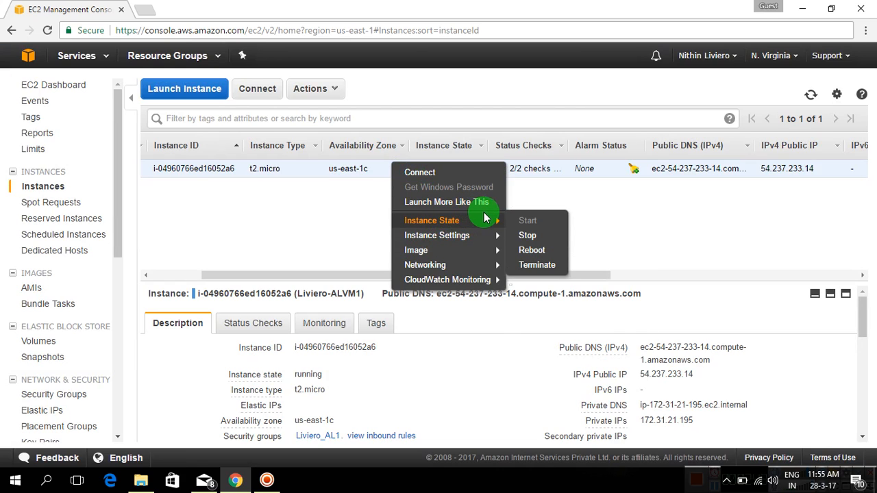
{"action": "left_click", "coordinate": [531, 266]}
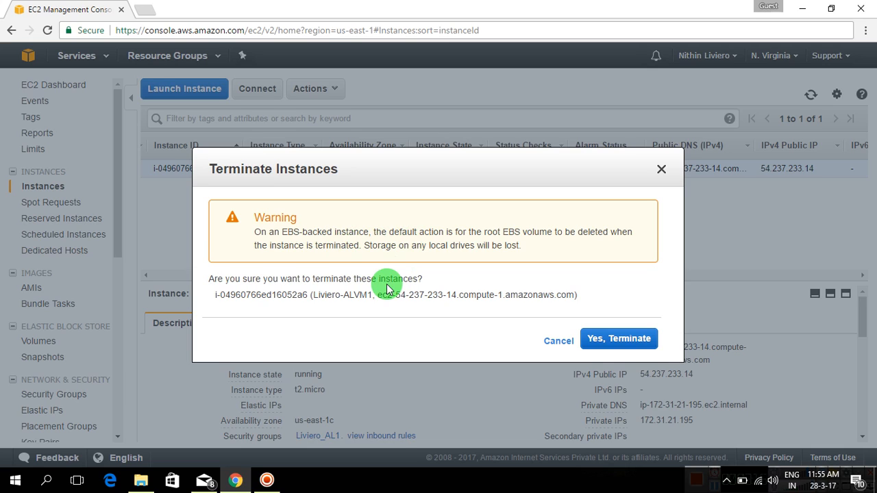
{"action": "left_click", "coordinate": [661, 171]}
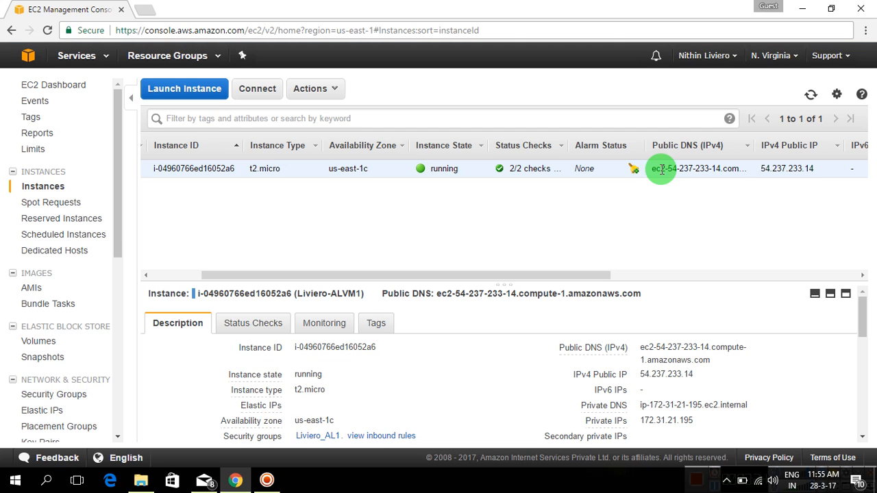
Terminate the running t2.micro instance after checking its instance ID in the confirmation dialog
{"action": "right_click", "coordinate": [426, 173]}
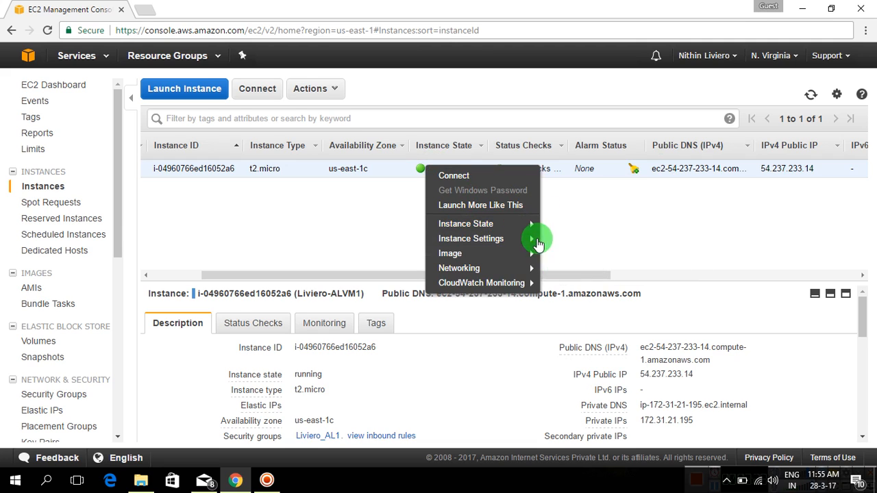
{"action": "mouse_move", "coordinate": [528, 234]}
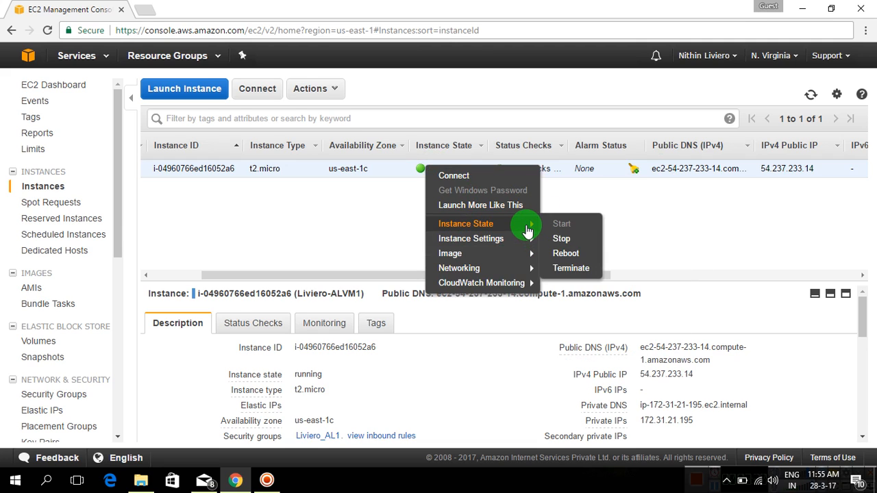
{"action": "left_click", "coordinate": [567, 269]}
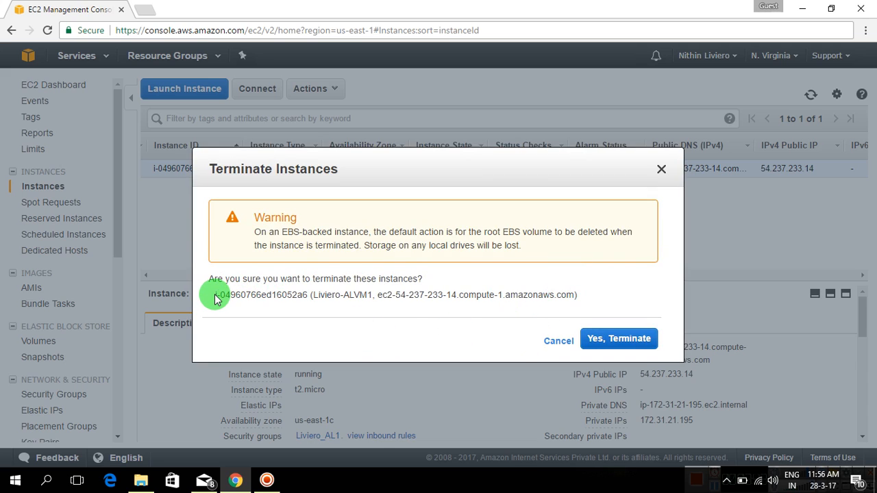
{"action": "left_click_drag", "start_coordinate": [215, 295], "coordinate": [312, 310]}
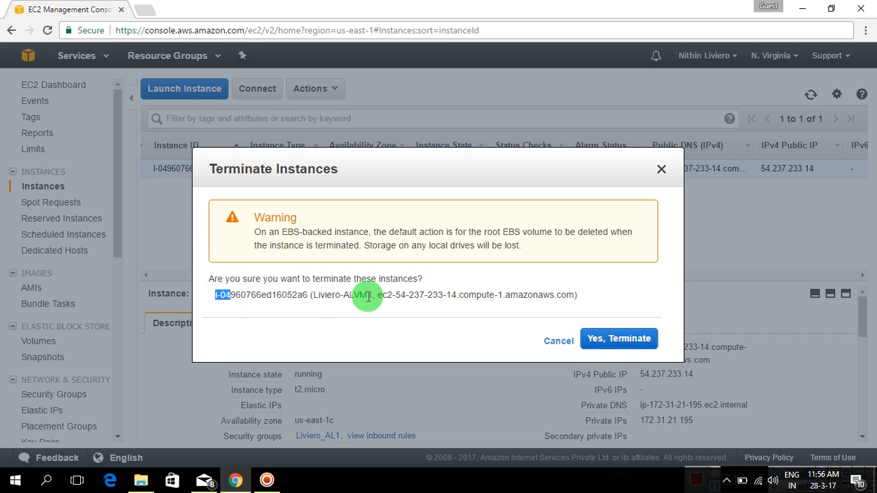
{"action": "left_click", "coordinate": [612, 339]}
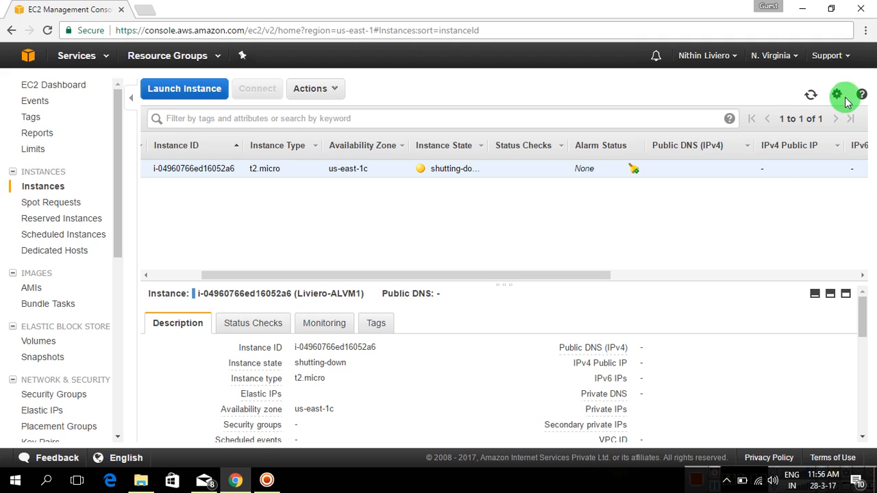
Refresh the instances list to check the t2.micro instance's shutdown progress
{"action": "left_click", "coordinate": [811, 95]}
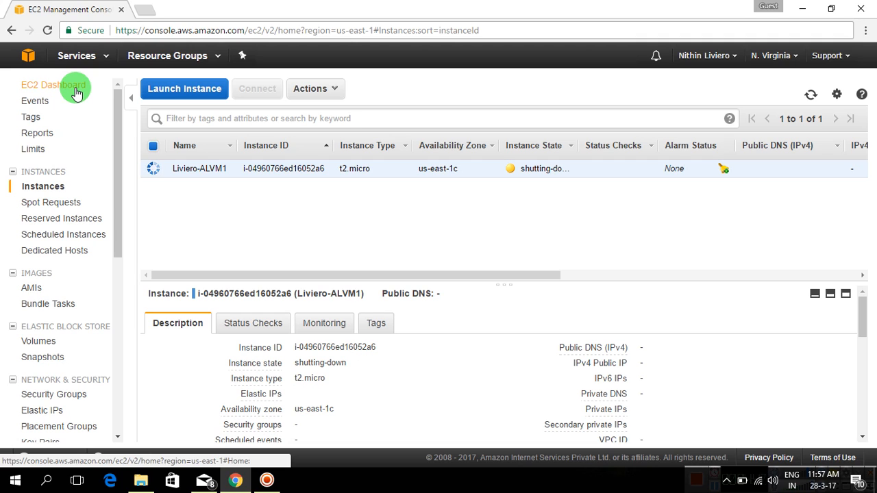
Delete the instance's security group sg-537ef12c, created on 2017-03-28, after comparing it with sg-61f8531e
{"action": "left_click", "coordinate": [43, 397]}
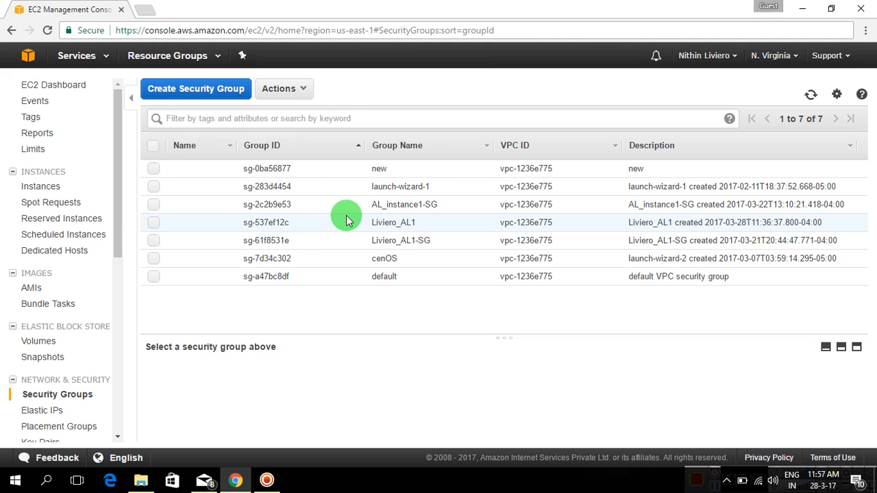
{"action": "left_click", "coordinate": [154, 241]}
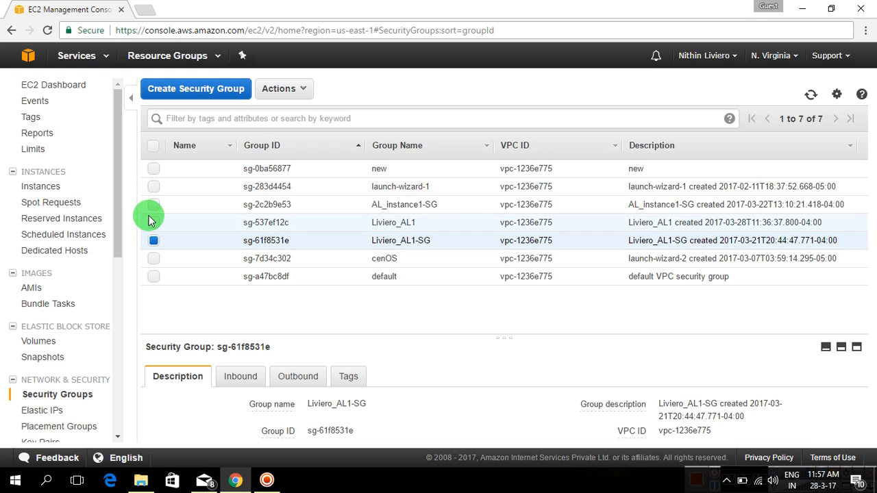
{"action": "left_click", "coordinate": [153, 222]}
{"action": "left_click", "coordinate": [153, 241]}
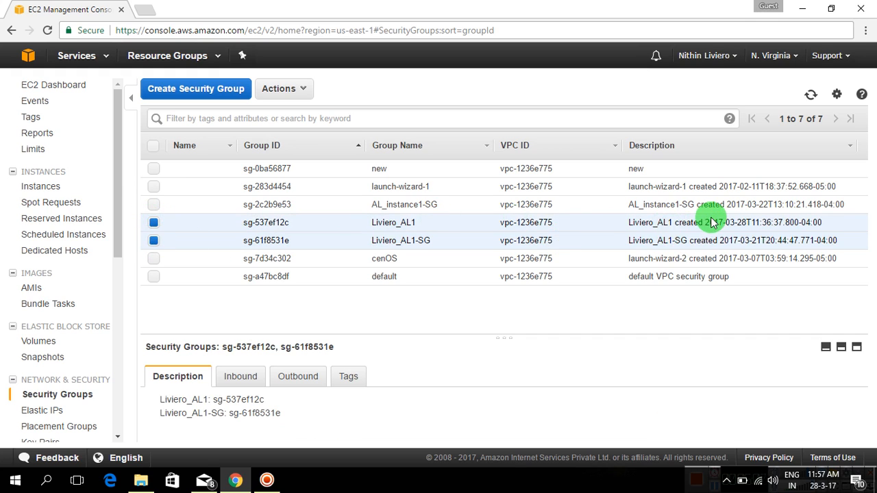
{"action": "left_click", "coordinate": [203, 242]}
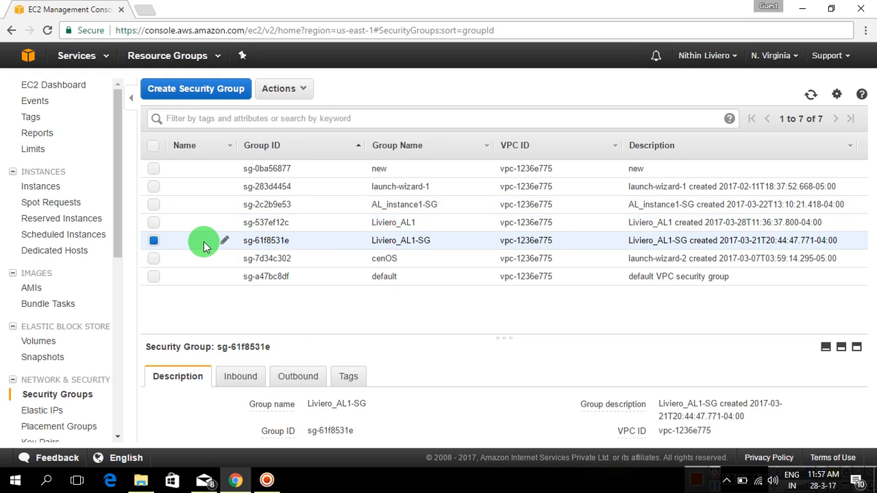
{"action": "left_click", "coordinate": [210, 228]}
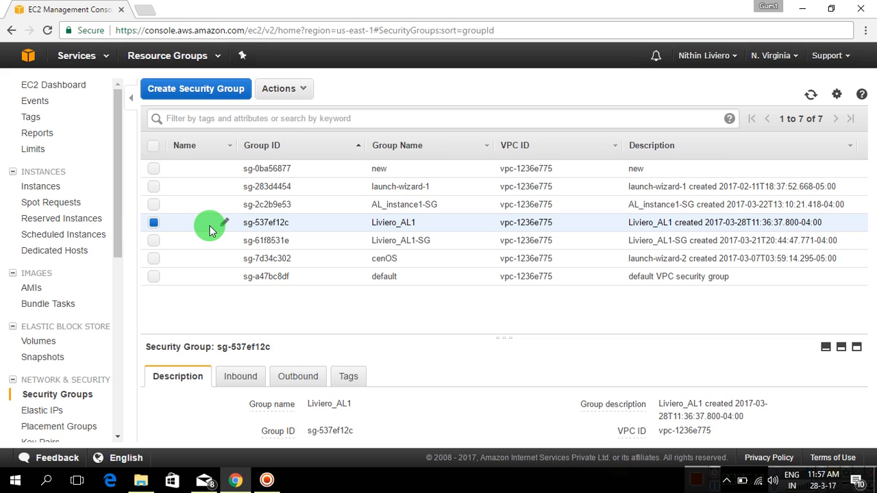
{"action": "left_click", "coordinate": [303, 91]}
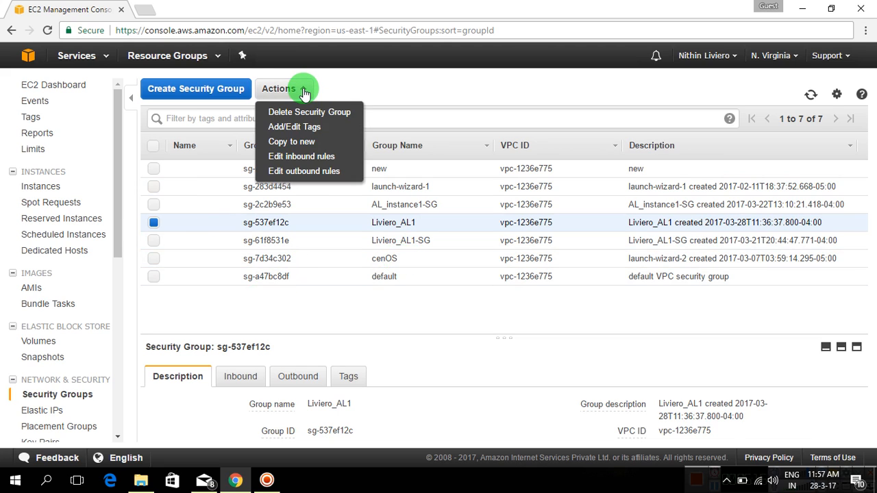
{"action": "left_click", "coordinate": [304, 110]}
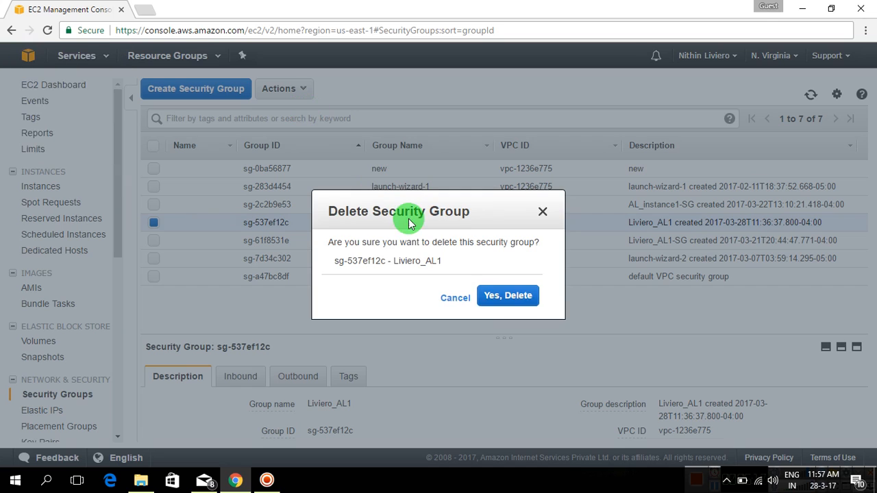
{"action": "left_click", "coordinate": [512, 296]}
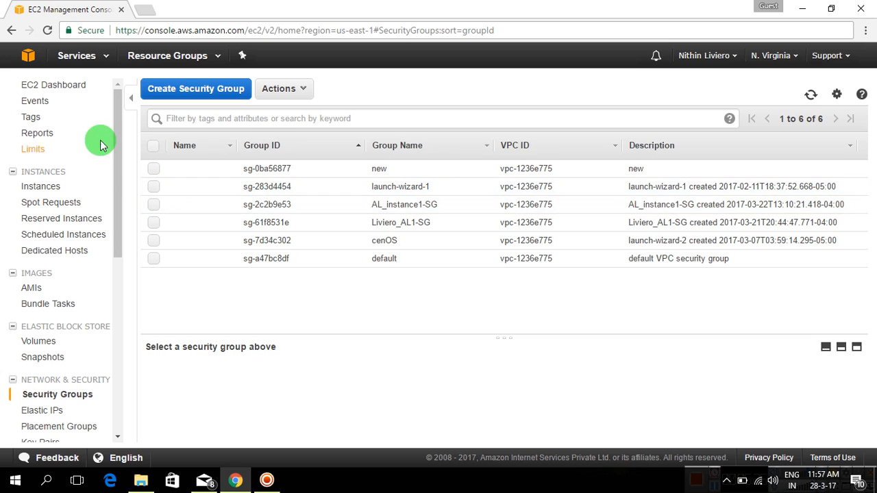
Check the EC2 resource overview, and examine the t2.micro instance's state, description and IP address columns in the instances list
{"action": "left_click", "coordinate": [57, 93]}
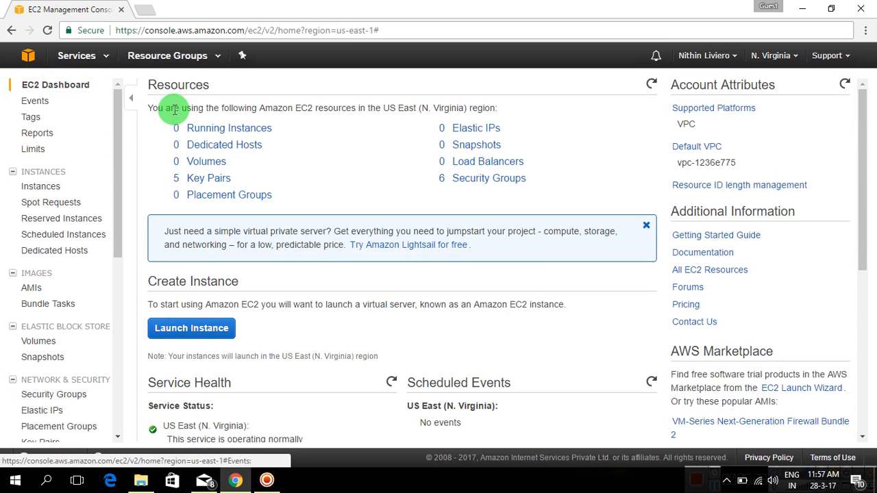
{"action": "left_click", "coordinate": [208, 134]}
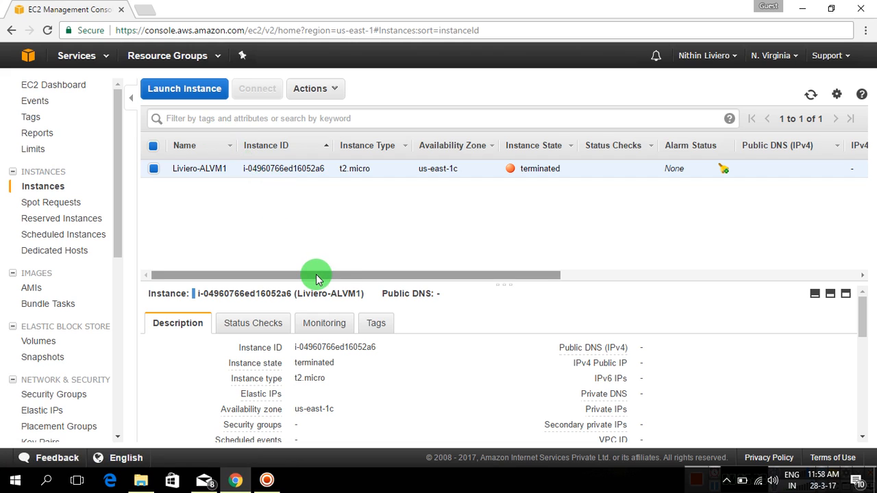
{"action": "left_click_drag", "start_coordinate": [317, 279], "coordinate": [290, 279]}
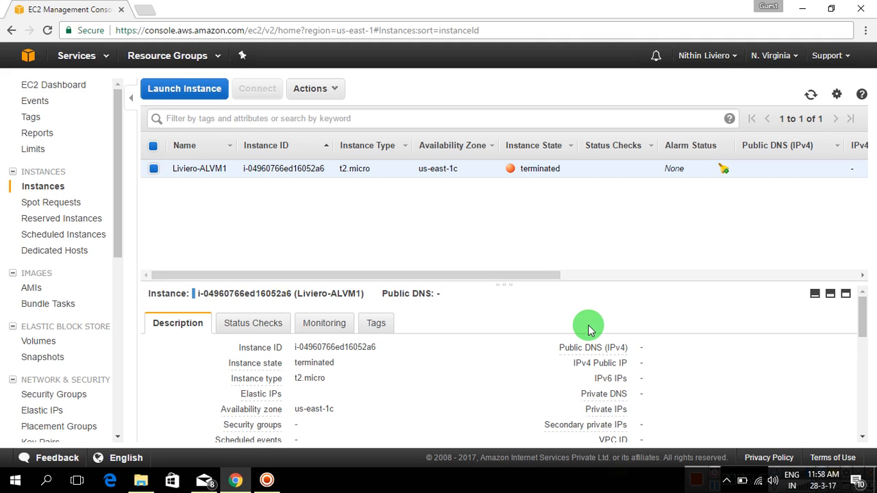
{"action": "left_click_drag", "start_coordinate": [864, 331], "coordinate": [858, 341]}
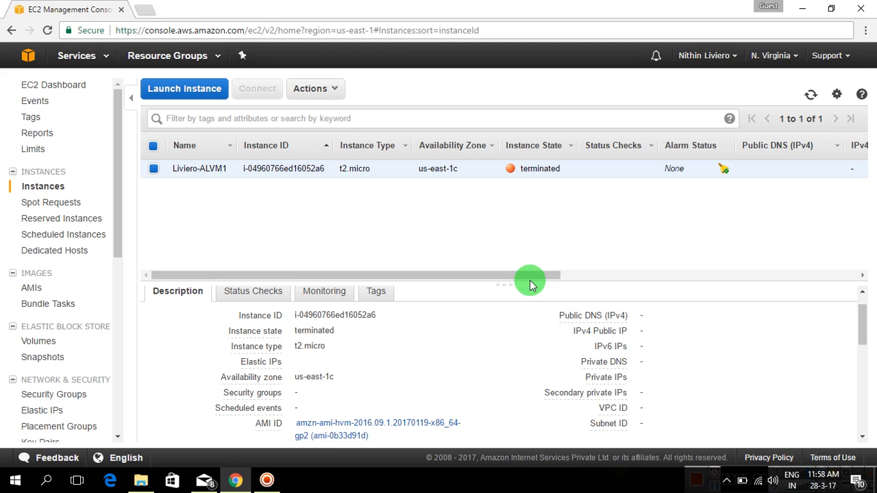
{"action": "left_click_drag", "start_coordinate": [531, 280], "coordinate": [618, 280]}
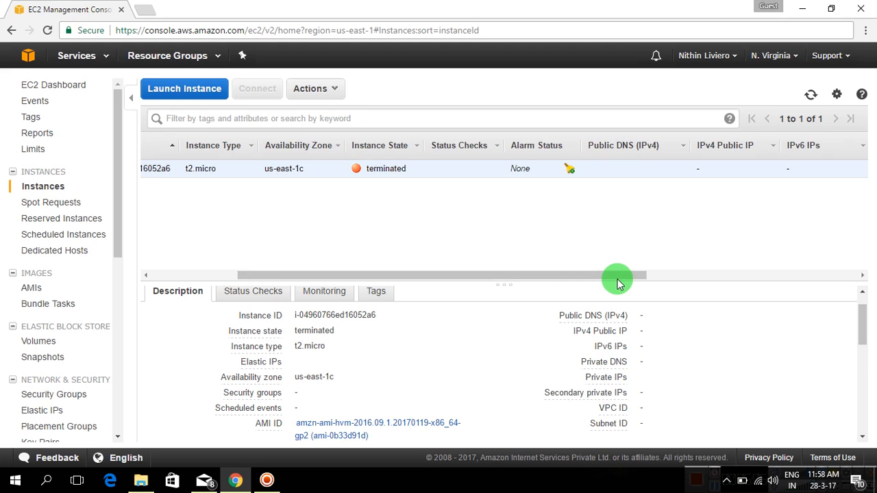
{"action": "left_click_drag", "start_coordinate": [618, 284], "coordinate": [655, 277]}
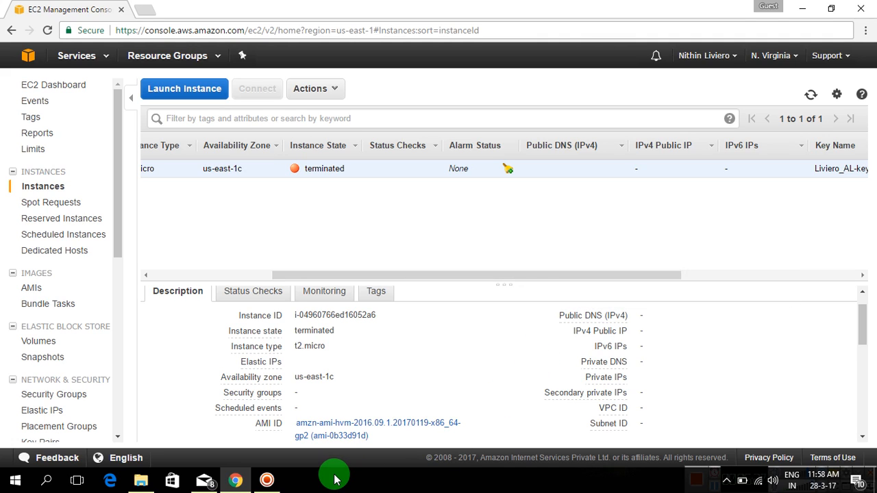
{"action": "left_click", "coordinate": [280, 484]}
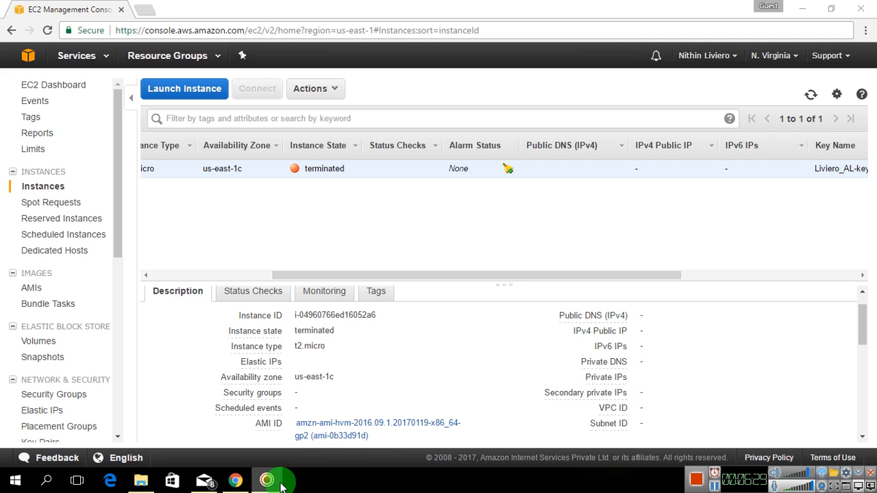